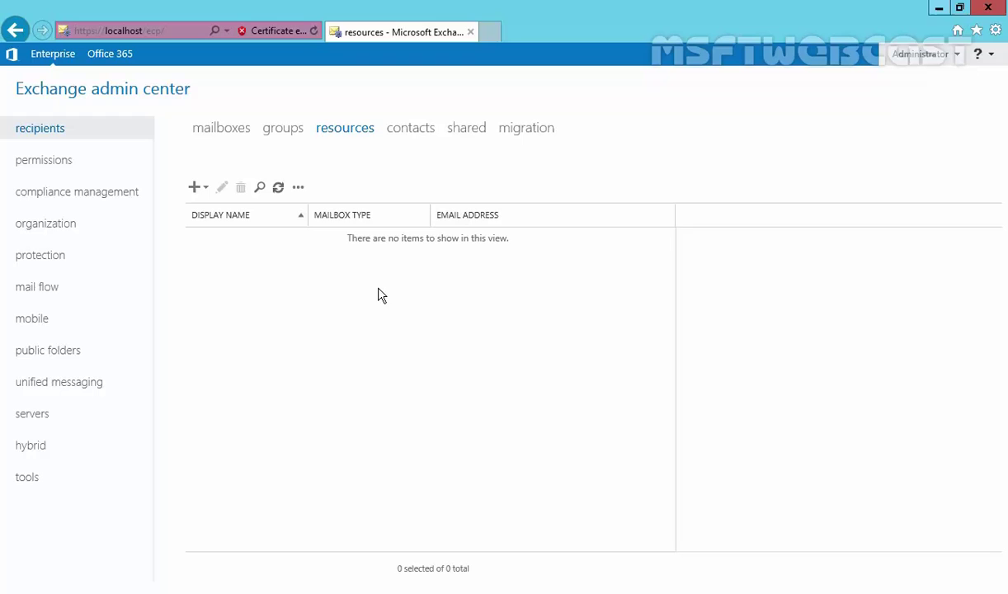
- Open the New (+) menu on the resources toolbar to add a resource mailbox
{"action": "left_click", "coordinate": [200, 191]}
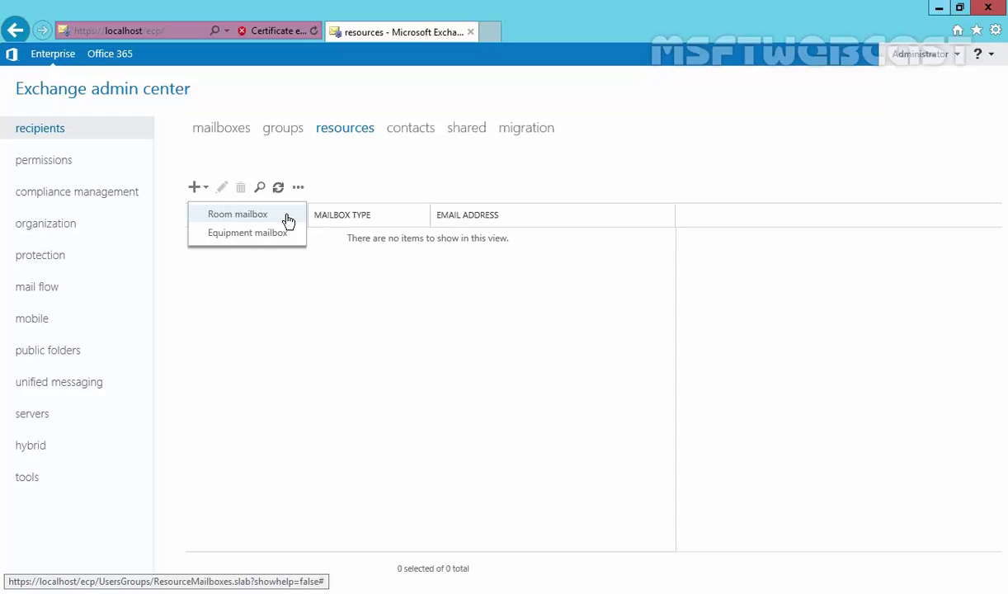
- Start a room mailbox named ConferenceRoom1, copying that name into the Alias field
{"action": "left_click", "coordinate": [280, 217]}
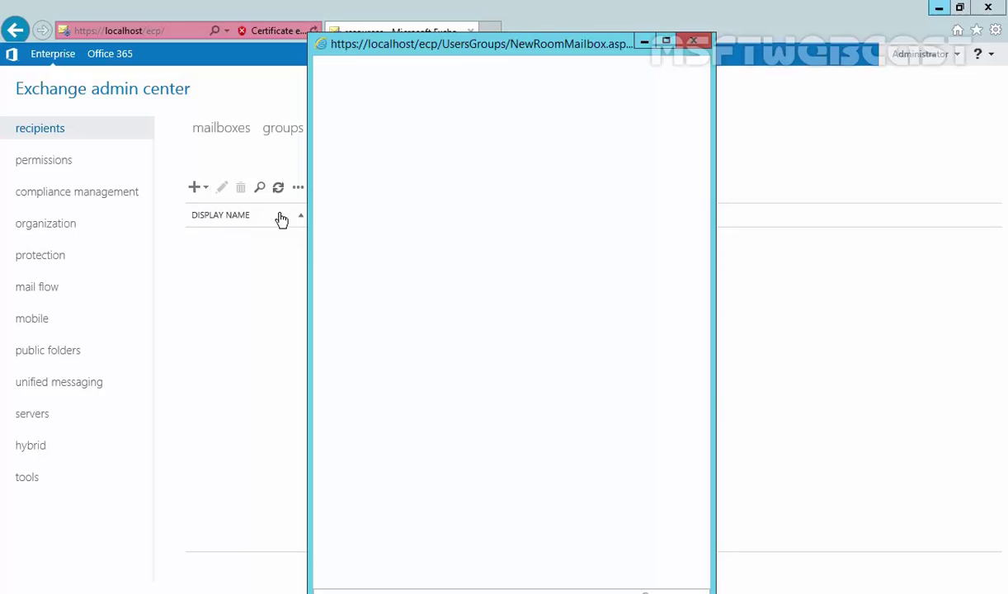
{"action": "left_click_drag", "start_coordinate": [431, 47], "coordinate": [424, 27]}
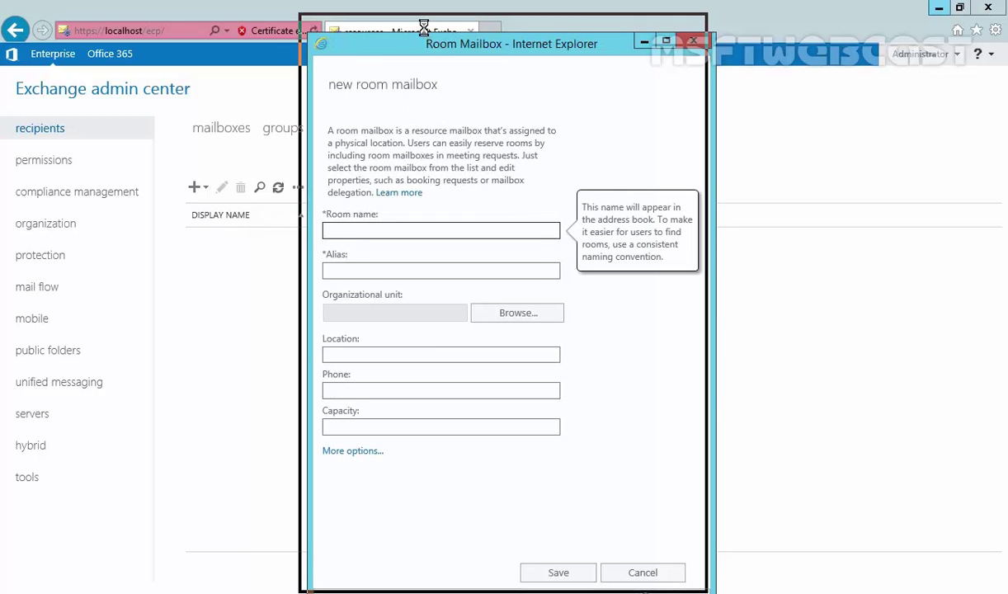
{"action": "left_click", "coordinate": [337, 213]}
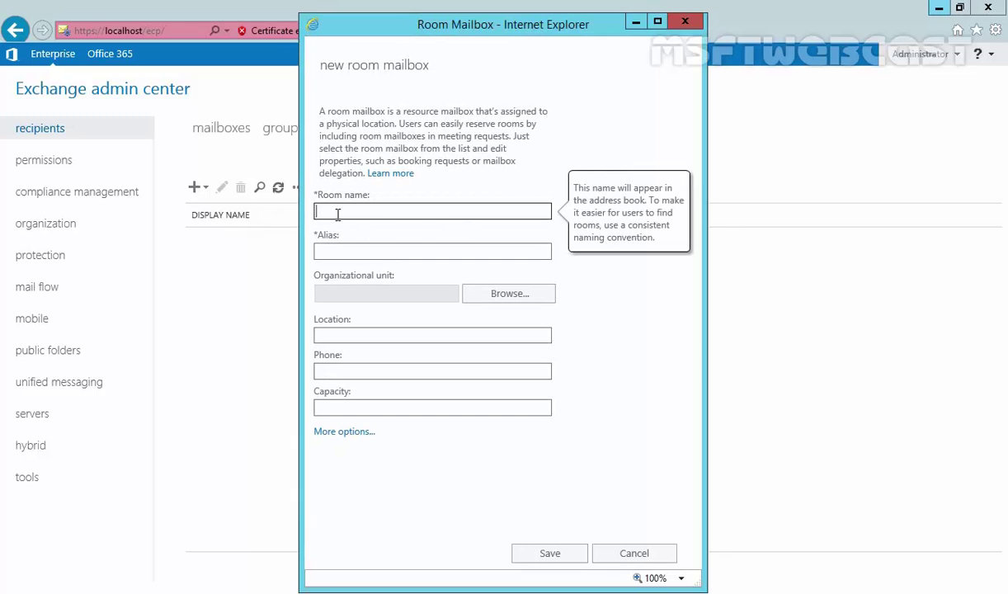
{"action": "type", "text": "Con"}
{"action": "type", "text": "ferenceRoom1"}
{"action": "left_click_drag", "start_coordinate": [393, 208], "coordinate": [308, 217]}
{"action": "key", "text": "ctrl+c"}
{"action": "right_click", "coordinate": [320, 205]}
{"action": "left_click", "coordinate": [365, 257]}
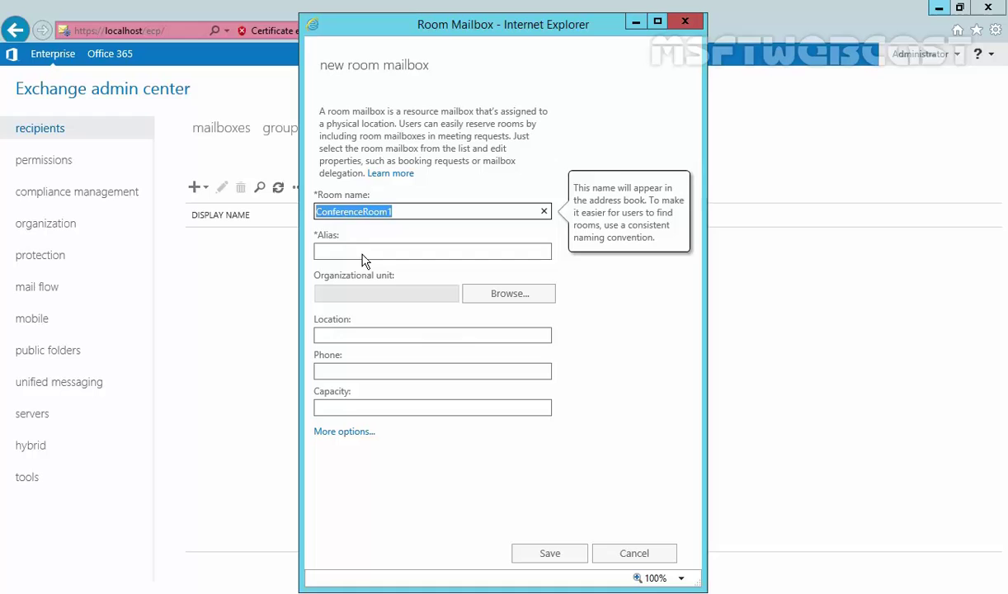
{"action": "right_click", "coordinate": [342, 256]}
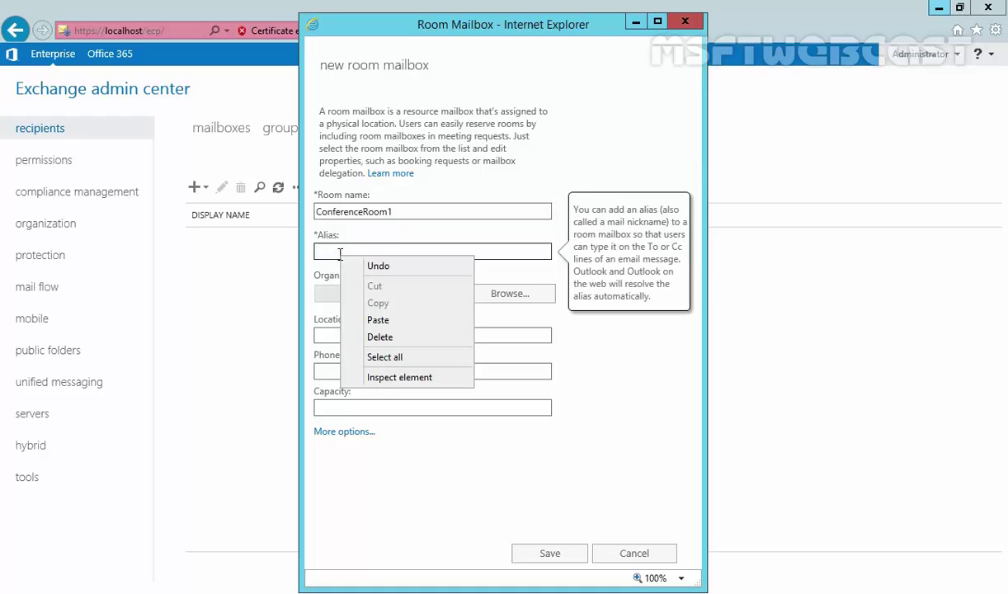
{"action": "left_click", "coordinate": [377, 321]}
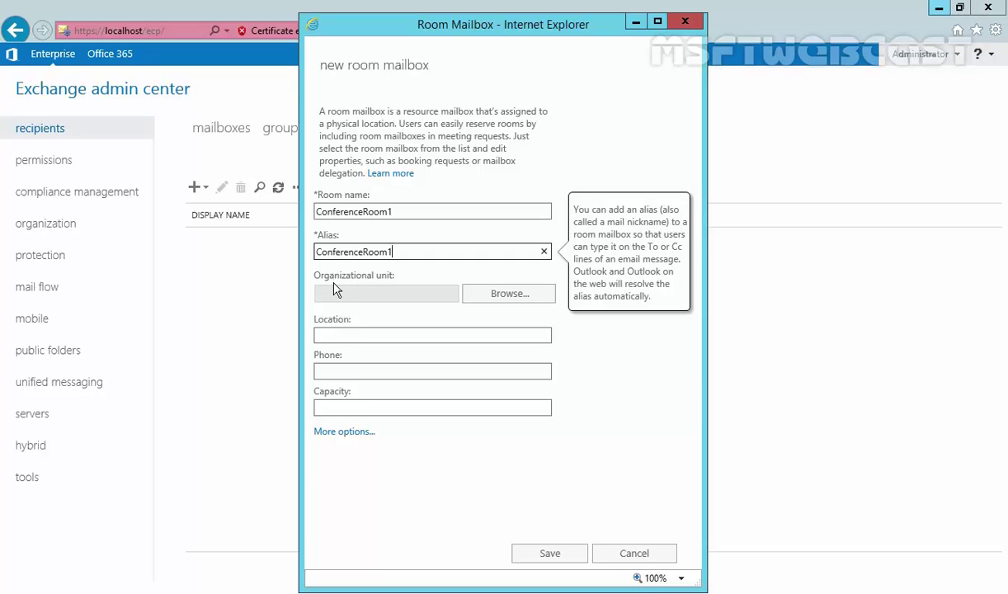
- Set the room's organizational unit to mylab.local/ResourceMailbox
{"action": "left_click", "coordinate": [497, 298]}
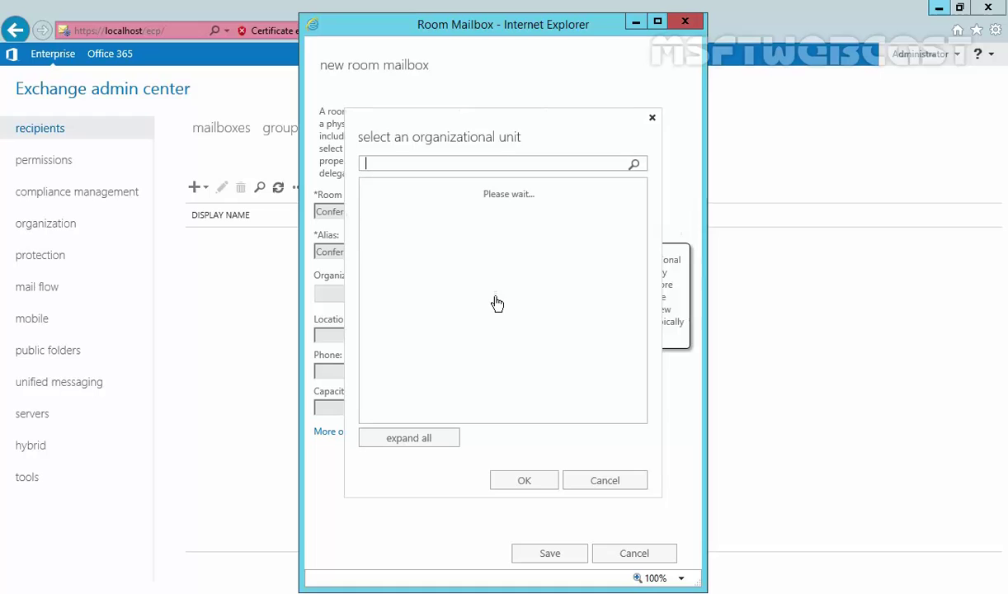
{"action": "left_click", "coordinate": [441, 225]}
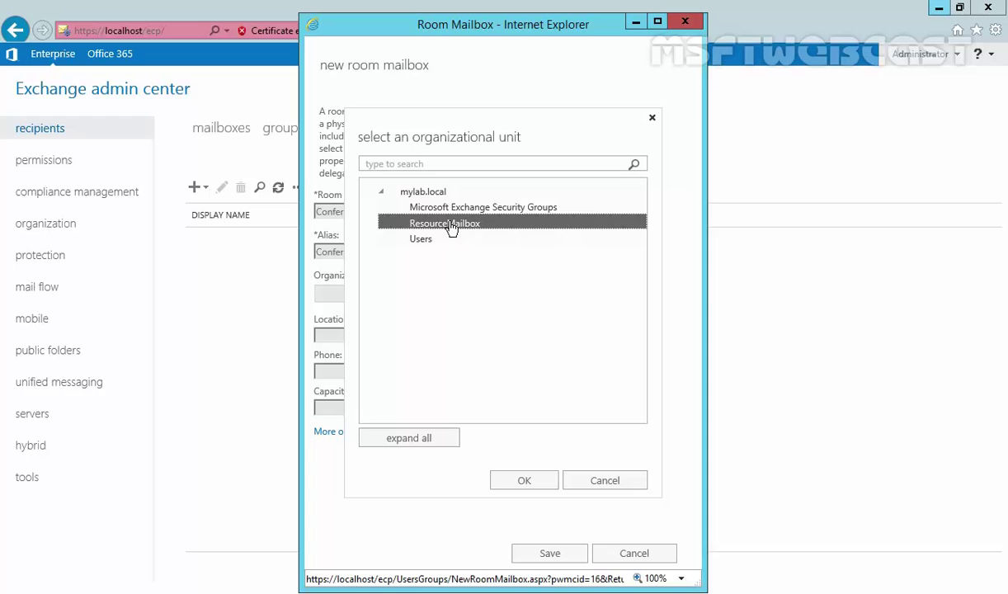
{"action": "left_click", "coordinate": [524, 480]}
- Enter MUMBAI as the room's location and 25 as its capacity
{"action": "left_click", "coordinate": [368, 336]}
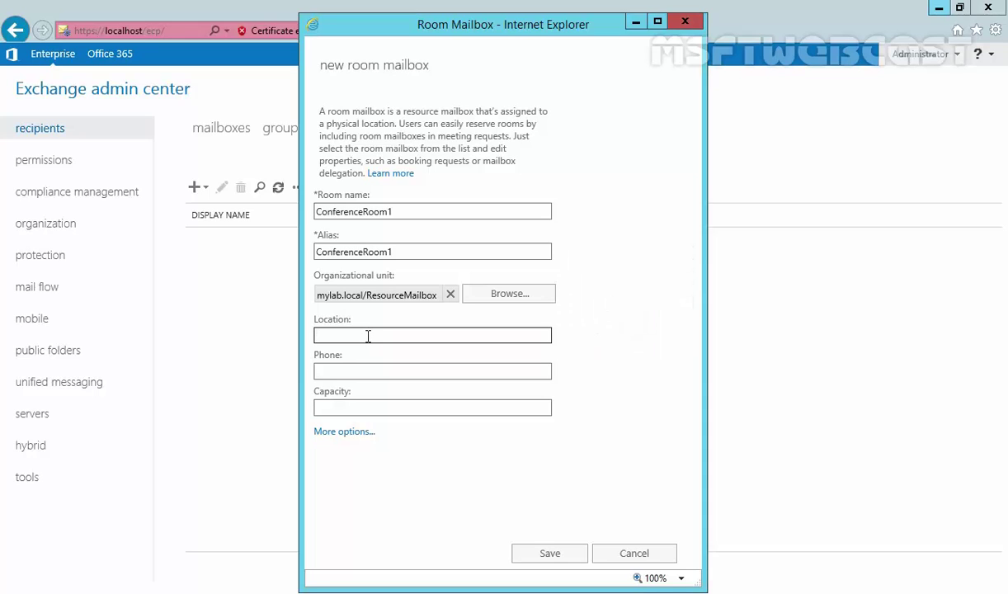
{"action": "type", "text": "MUMBAI"}
{"action": "left_click", "coordinate": [365, 368]}
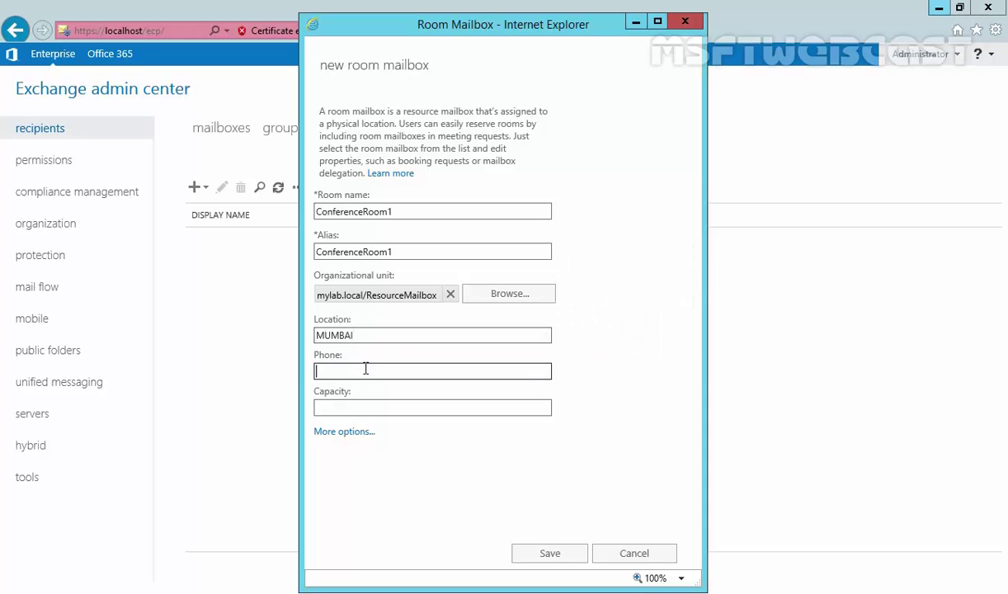
{"action": "left_click", "coordinate": [362, 406]}
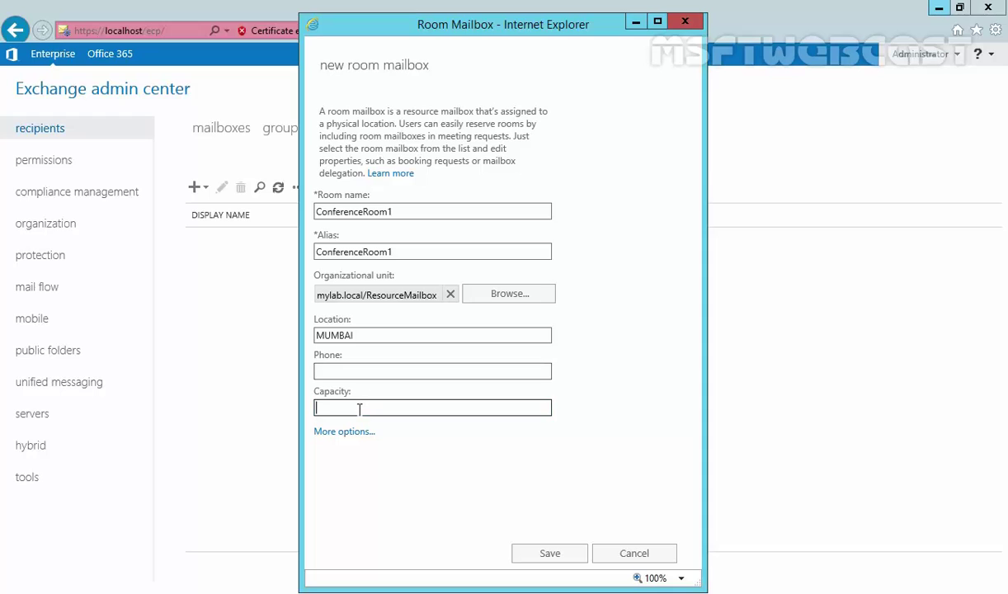
{"action": "type", "text": "25"}
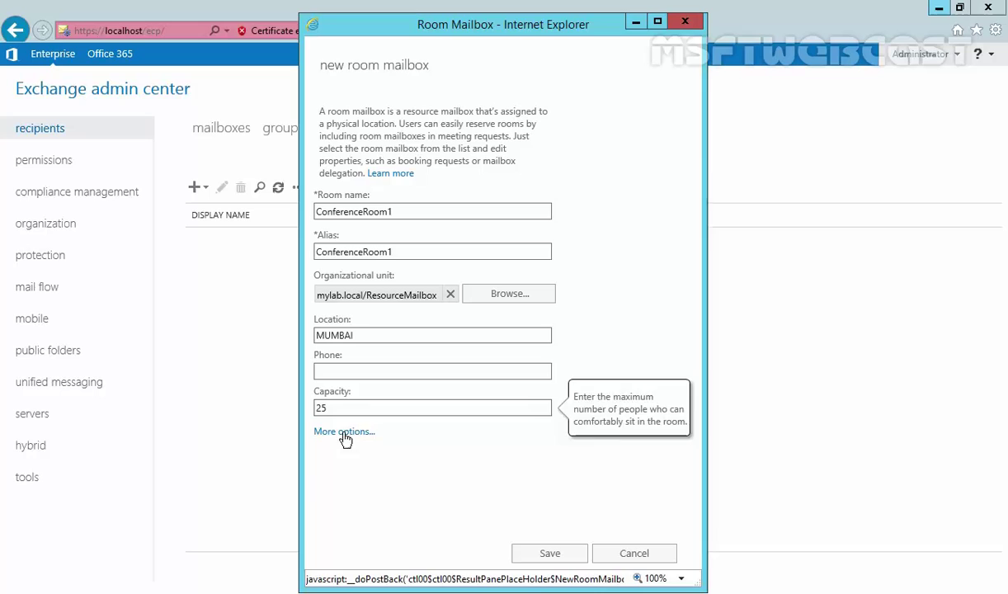
- Store ConferenceRoom1 on mailbox database MDB01 and save the room mailbox
{"action": "left_click", "coordinate": [344, 434]}
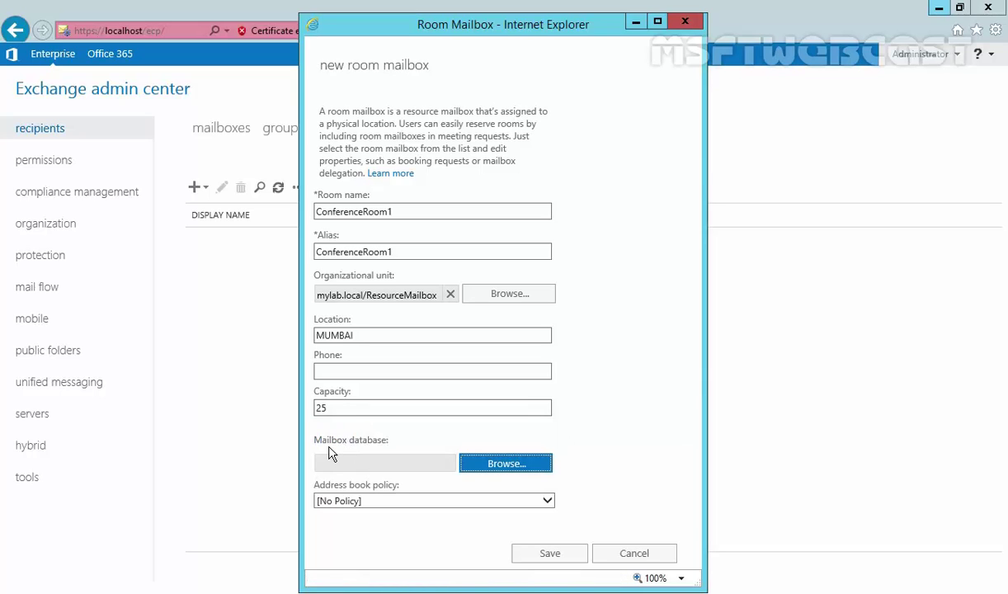
{"action": "left_click", "coordinate": [474, 464]}
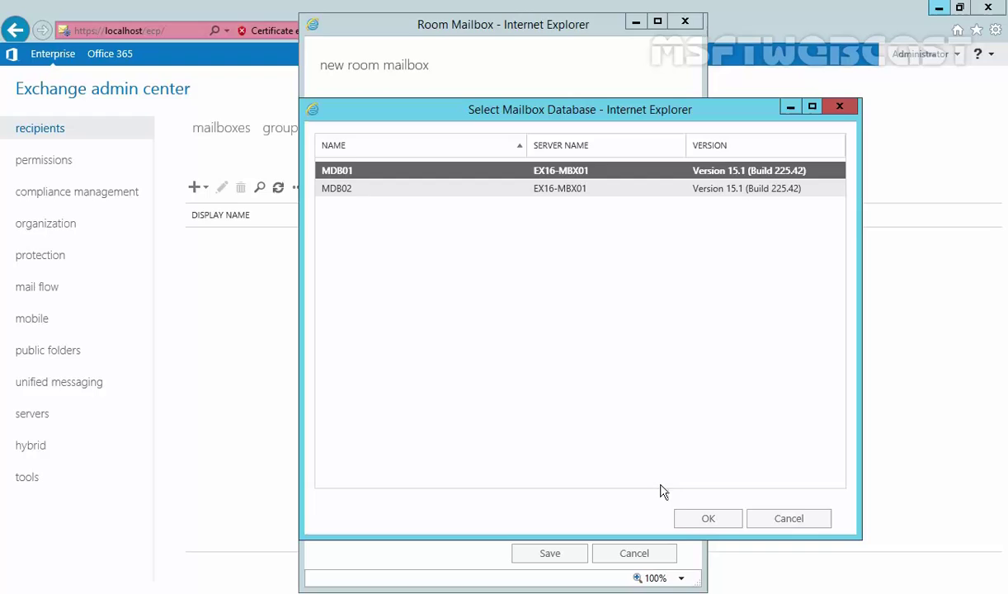
{"action": "left_click", "coordinate": [703, 518]}
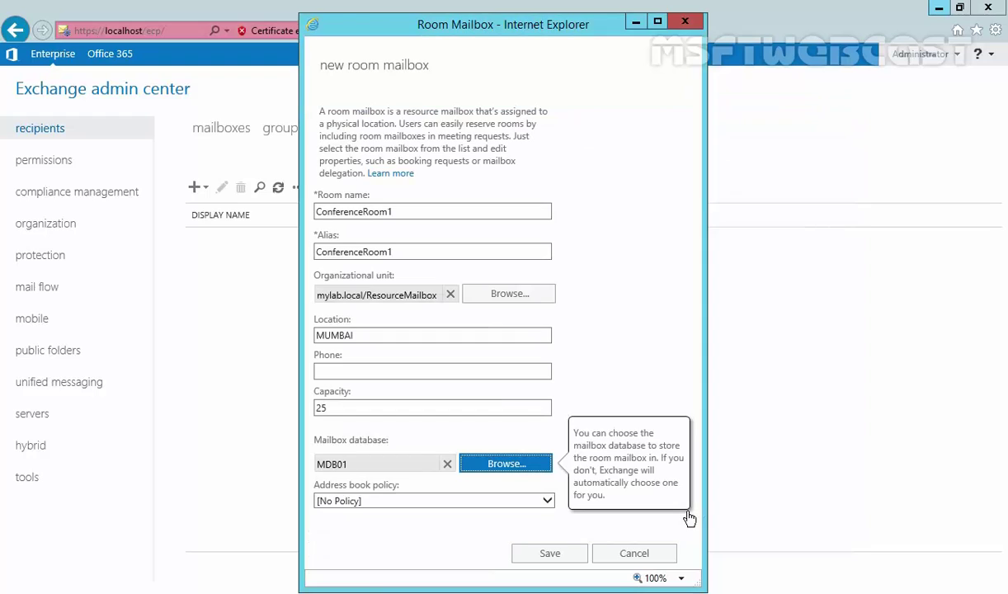
{"action": "left_click", "coordinate": [551, 555]}
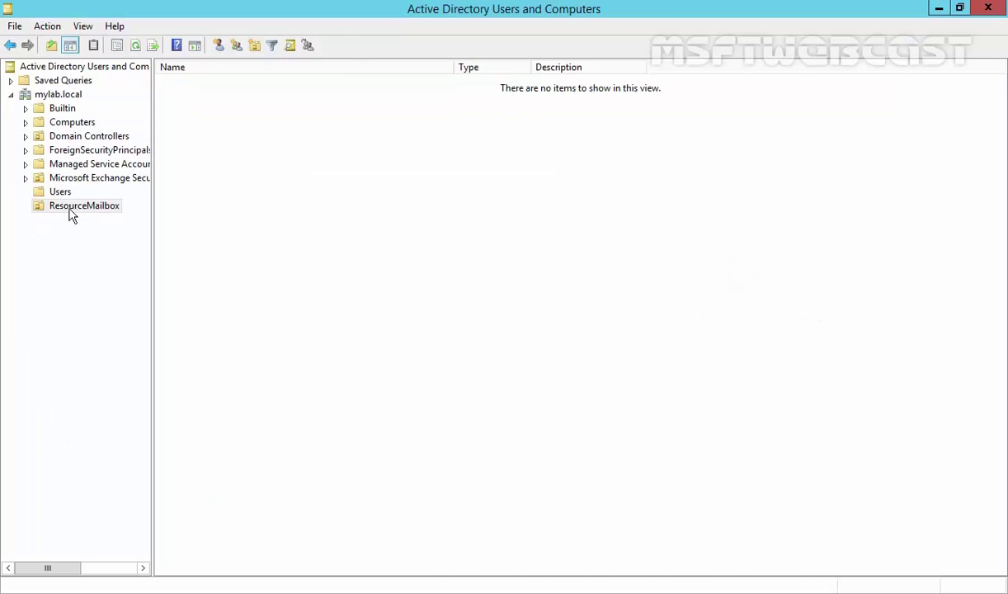
- Refresh the ResourceMailbox OU in ADUC and select the new ConferenceRoom1 account
{"action": "left_click", "coordinate": [70, 210]}
{"action": "left_click", "coordinate": [253, 150]}
{"action": "right_click", "coordinate": [239, 137]}
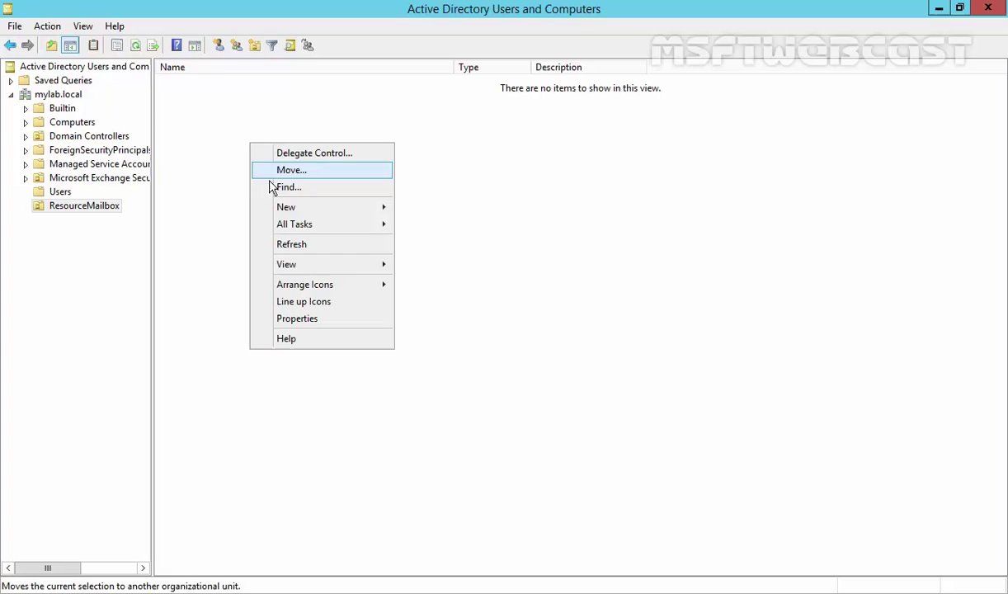
{"action": "left_click", "coordinate": [273, 243]}
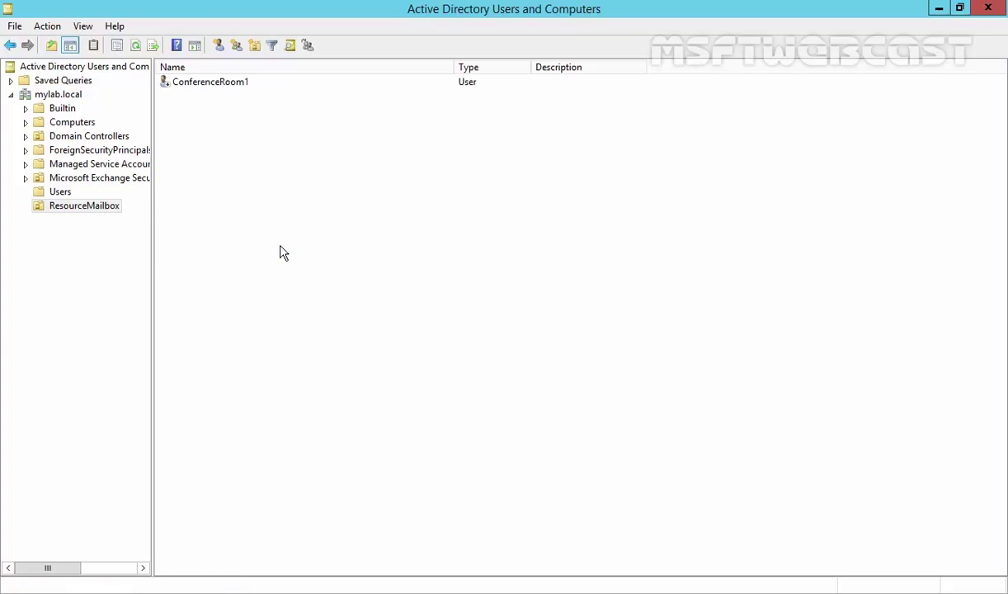
{"action": "left_click", "coordinate": [195, 84]}
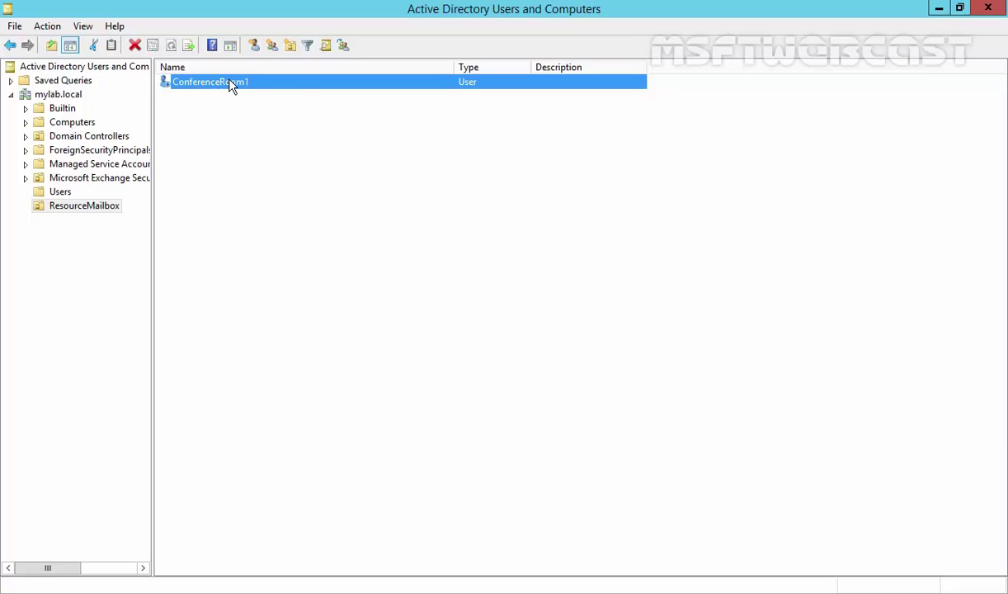
{"action": "left_click", "coordinate": [204, 110]}
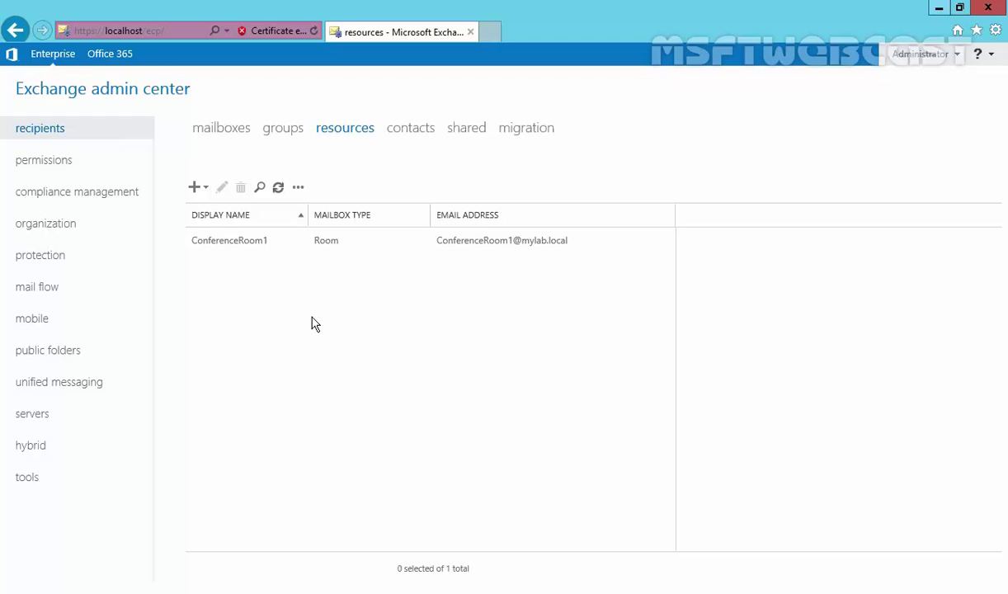
- Choose Equipment mailbox from the resources New (+) menu
{"action": "left_click", "coordinate": [197, 188]}
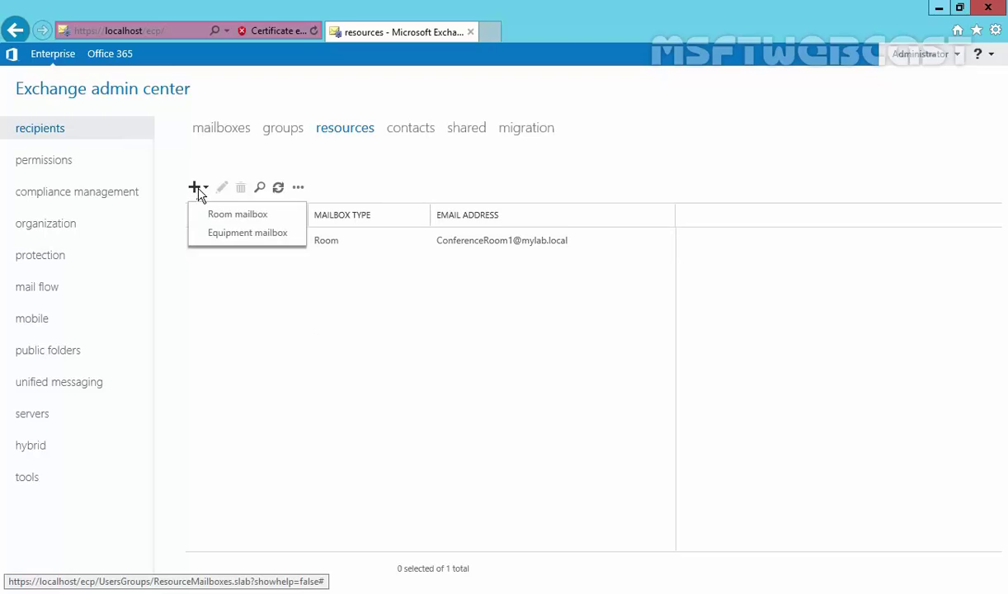
{"action": "left_click", "coordinate": [221, 237]}
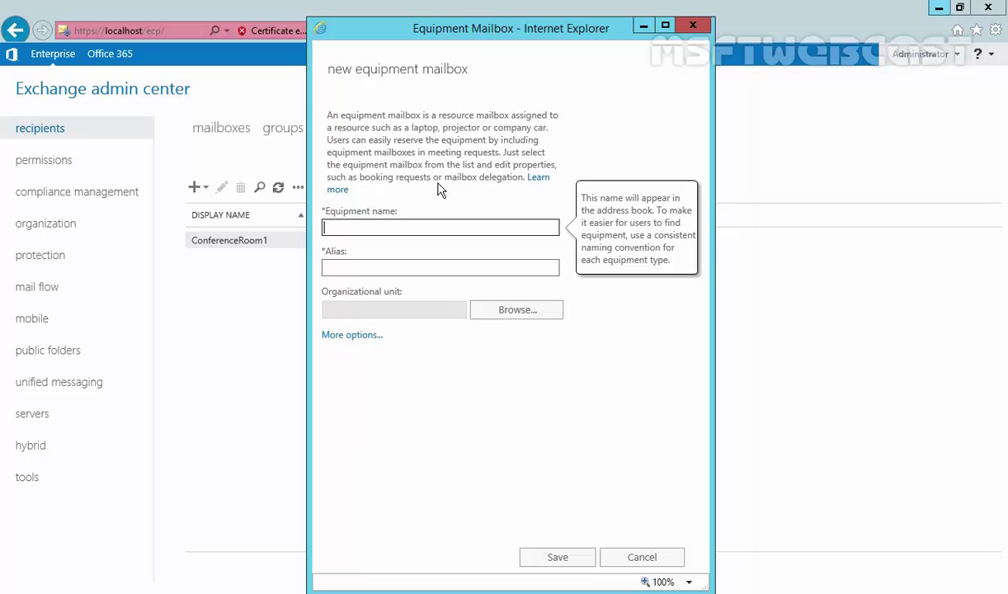
- Name the equipment mailbox Projector1 and paste the same name as its alias
{"action": "type", "text": "P"}
{"action": "type", "text": "rojector1"}
{"action": "left_click_drag", "start_coordinate": [376, 227], "coordinate": [317, 227]}
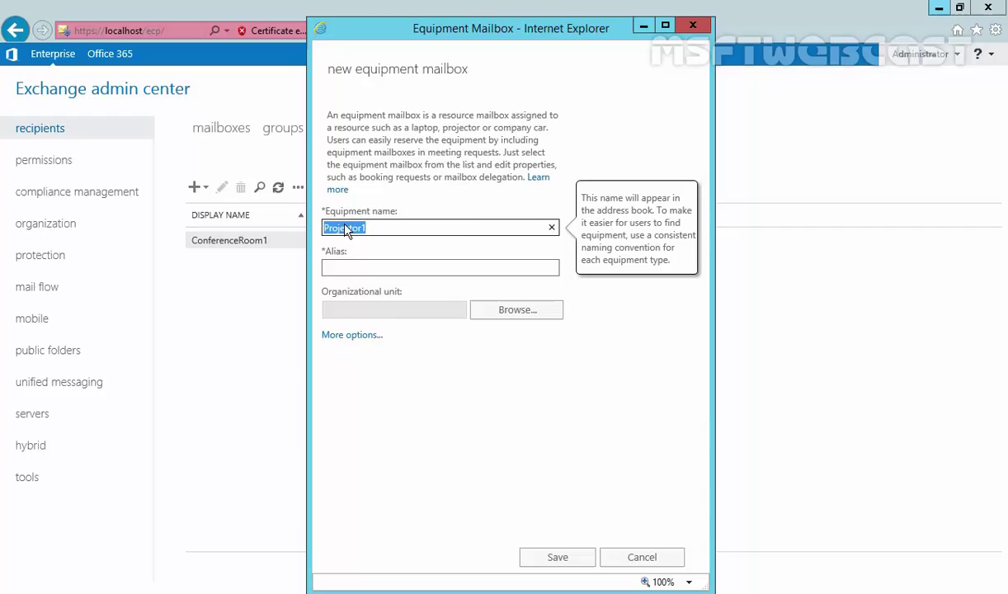
{"action": "right_click", "coordinate": [346, 228]}
{"action": "left_click", "coordinate": [367, 278]}
{"action": "right_click", "coordinate": [356, 267]}
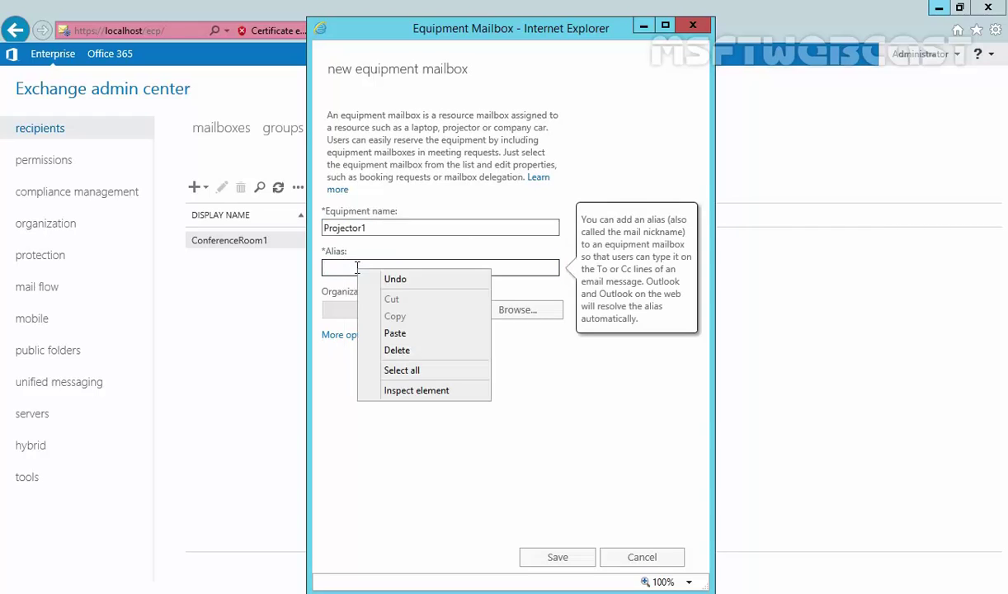
{"action": "left_click", "coordinate": [381, 332]}
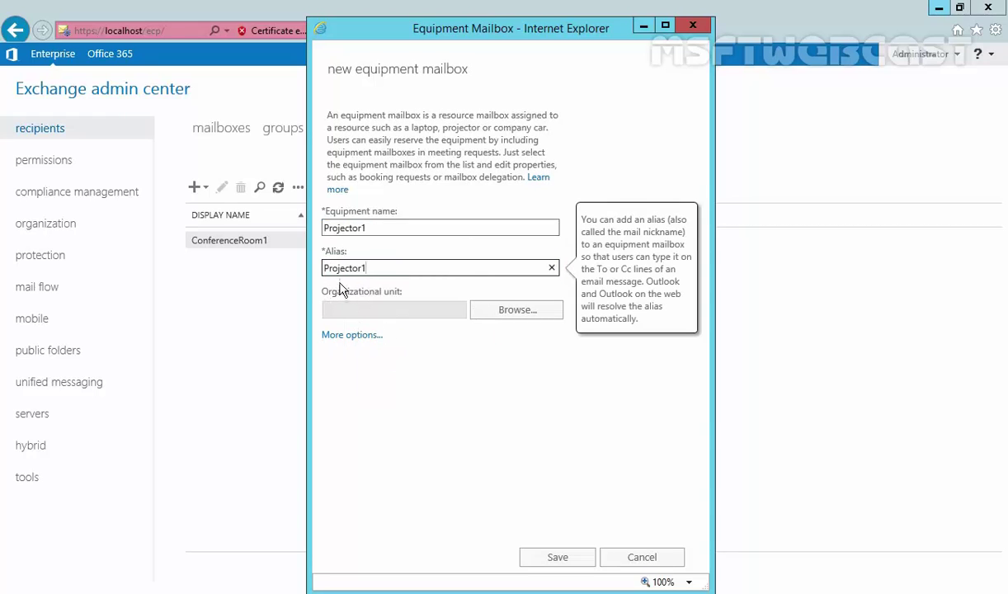
- Place Projector1 in the ResourceMailbox OU on database MDB01, then save it
{"action": "left_click", "coordinate": [516, 316]}
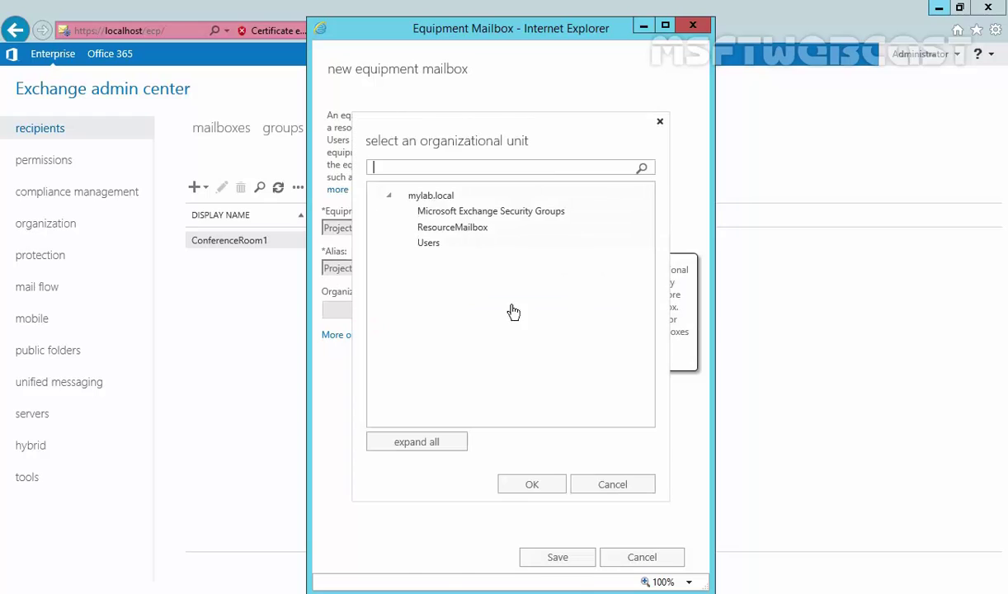
{"action": "left_click", "coordinate": [441, 228]}
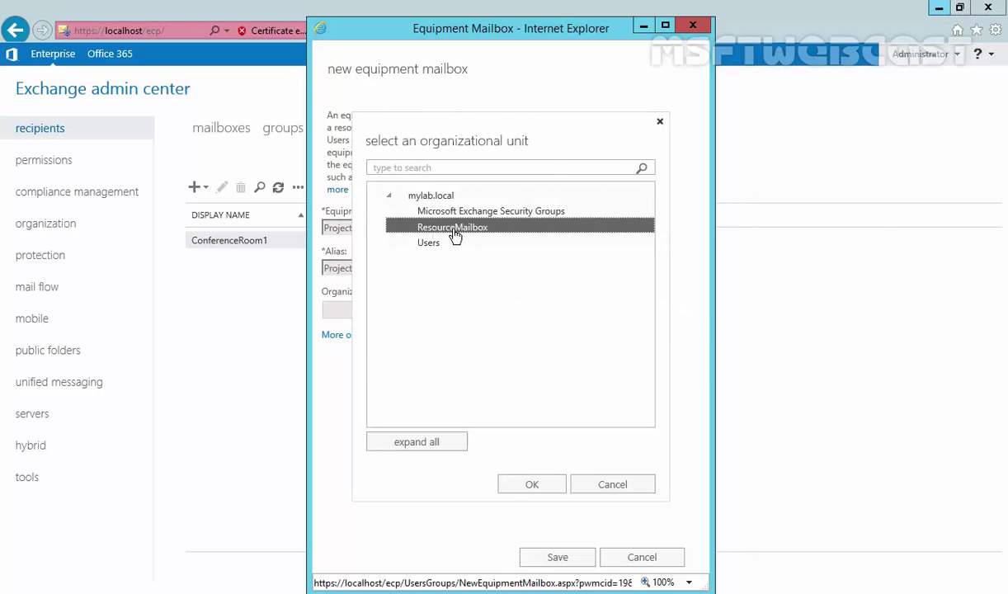
{"action": "left_click", "coordinate": [532, 485]}
{"action": "left_click", "coordinate": [338, 334]}
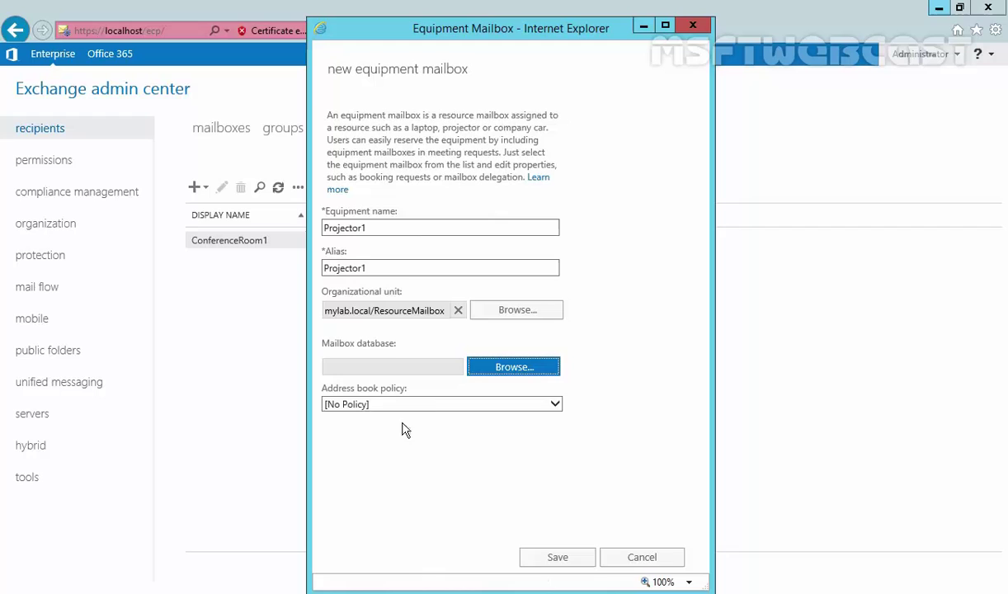
{"action": "left_click", "coordinate": [501, 371]}
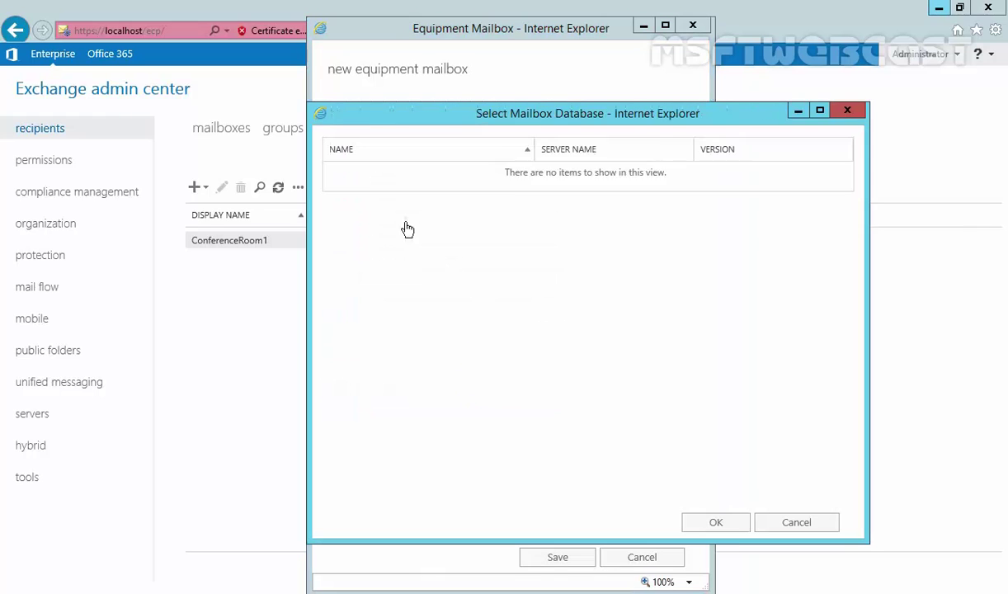
{"action": "left_click", "coordinate": [353, 174]}
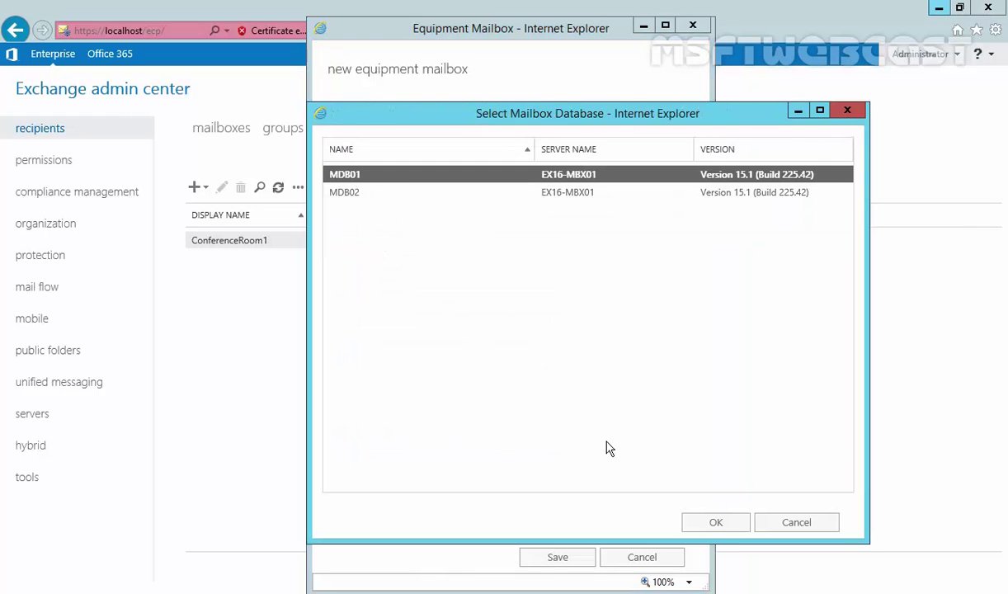
{"action": "left_click", "coordinate": [549, 560]}
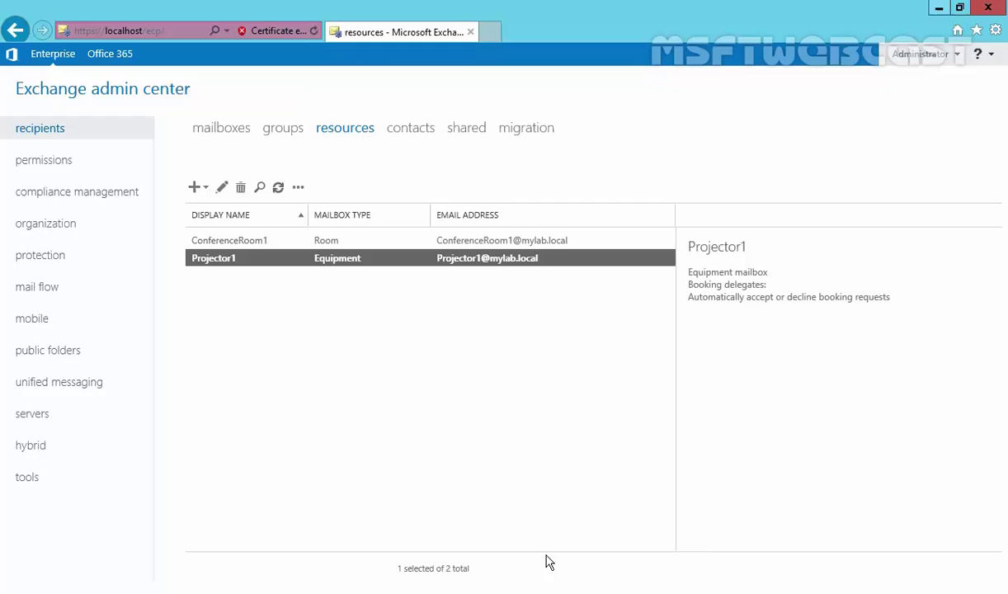
- Check the ConferenceRoom1 and Projector1 entries, then refresh the ResourceMailbox OU contents
{"action": "left_click", "coordinate": [230, 241]}
{"action": "left_click", "coordinate": [238, 262]}
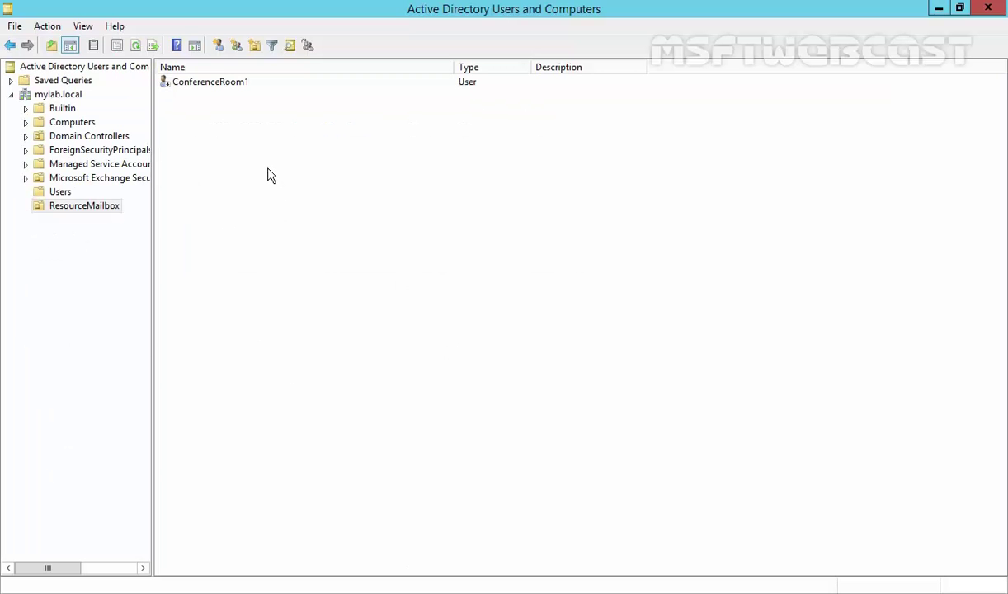
{"action": "right_click", "coordinate": [268, 175]}
{"action": "left_click", "coordinate": [295, 269]}
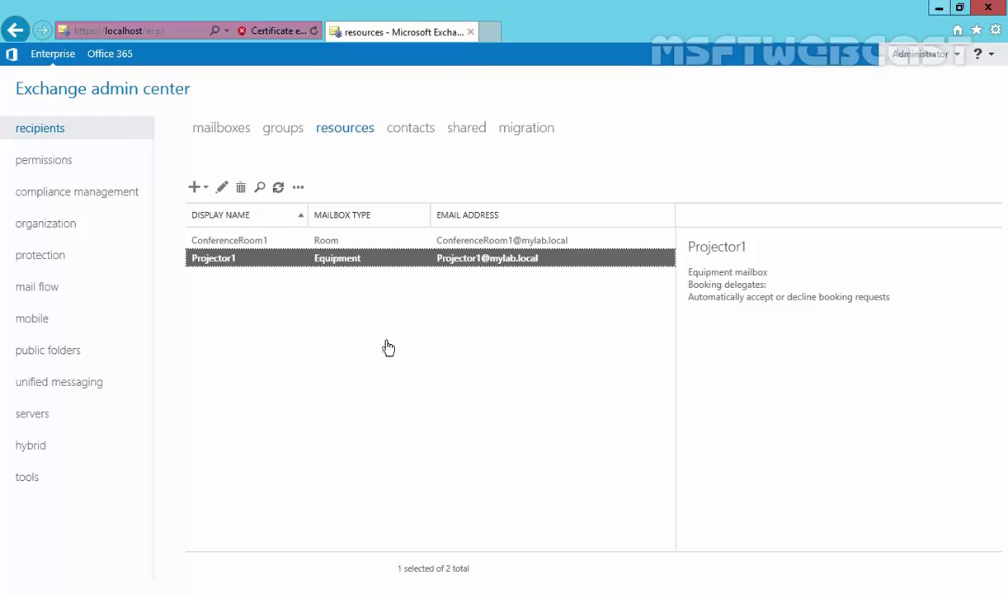
{"action": "left_click", "coordinate": [245, 241]}
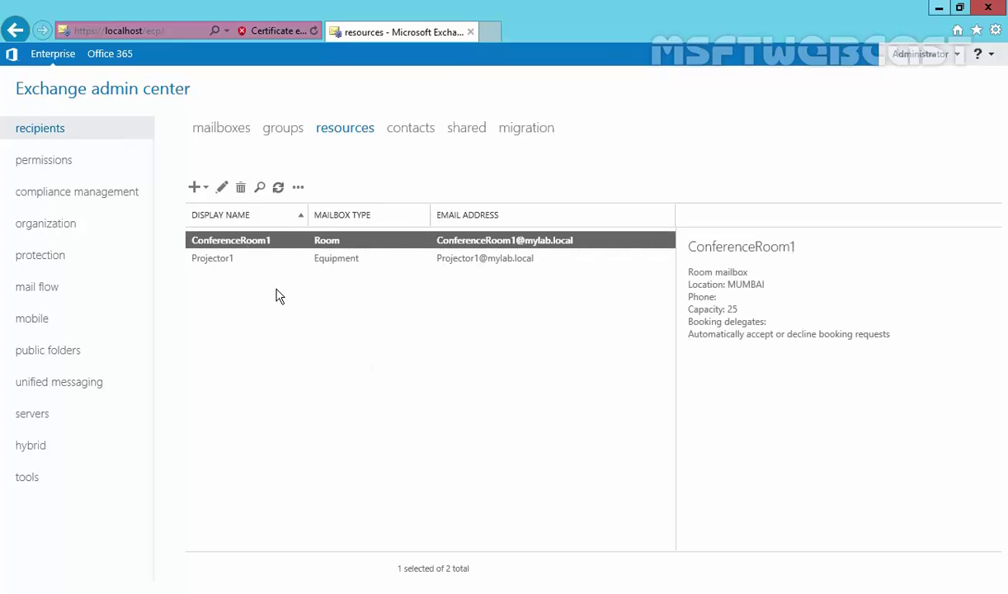
{"action": "left_click", "coordinate": [222, 188]}
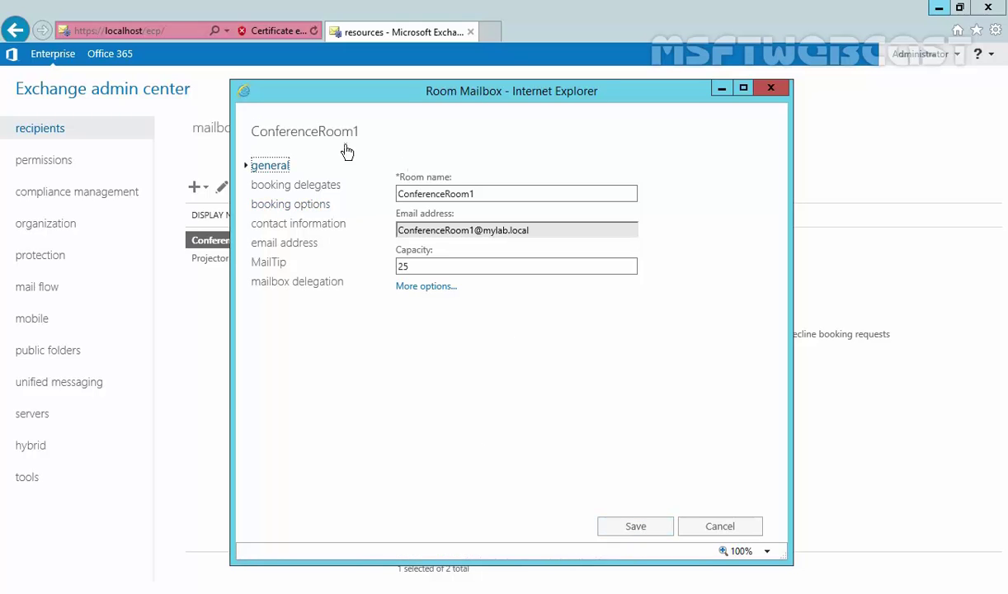
{"action": "left_click", "coordinate": [633, 526]}
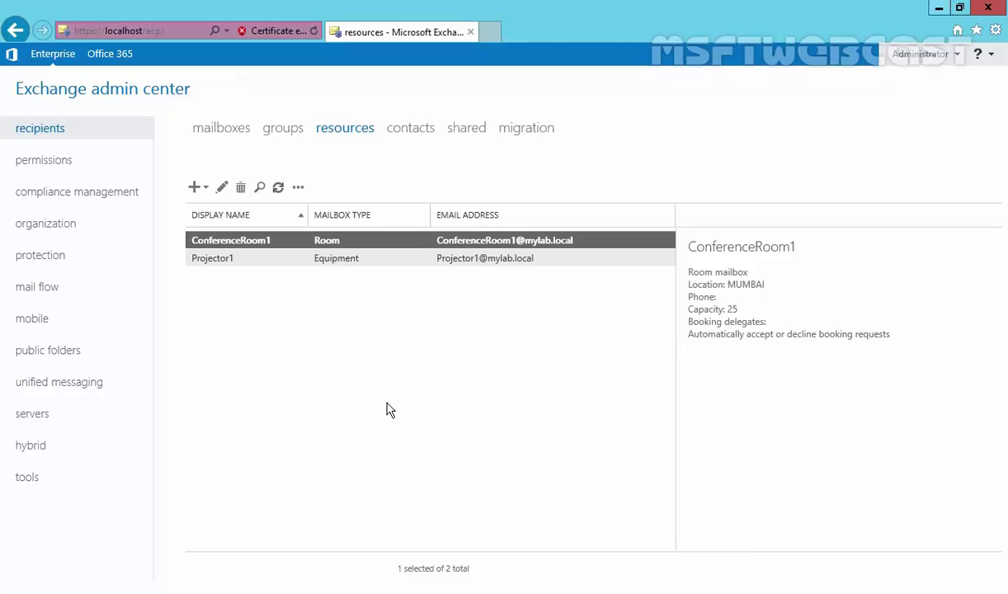